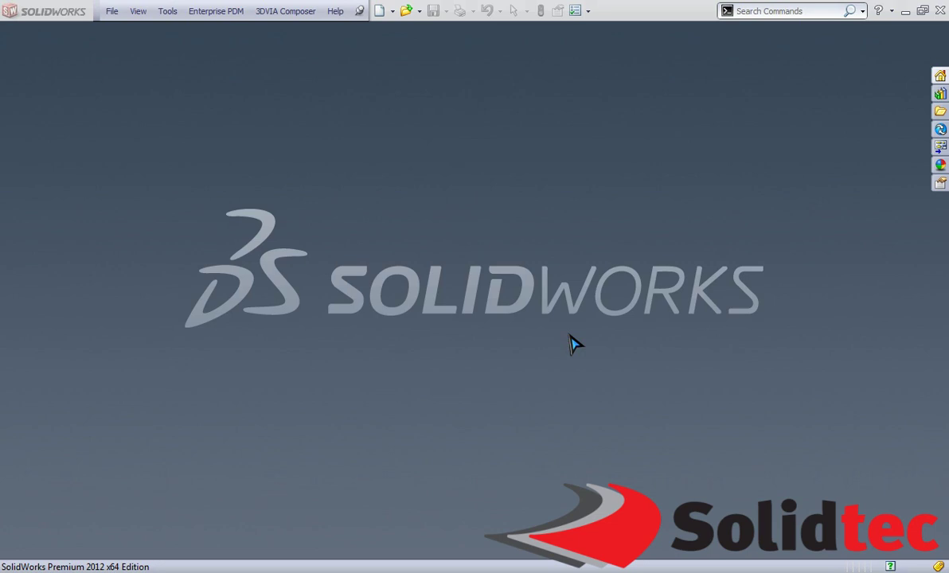
# - Open the Parasolid file Move Surface.x_t from the desktop and decline feature recognition
pyautogui.click(113, 12)
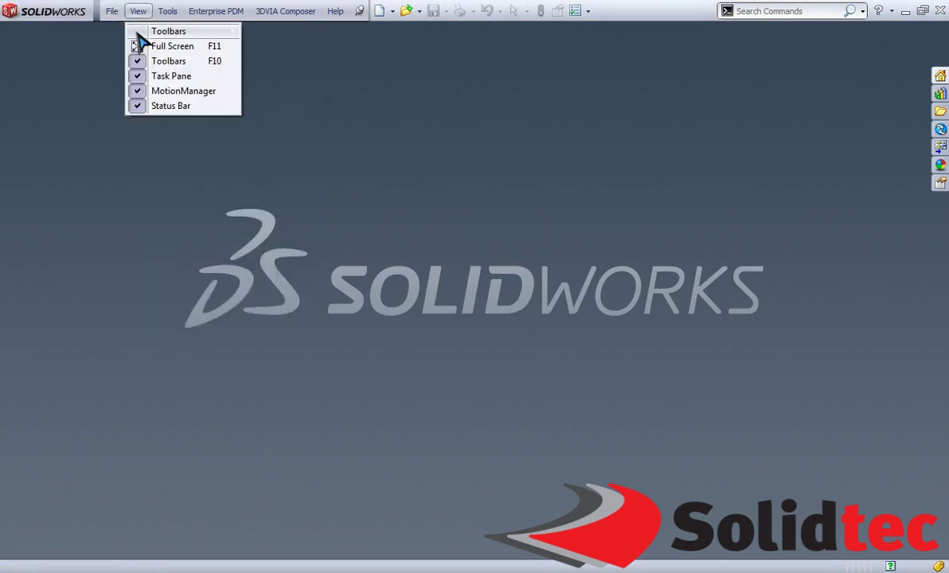
pyautogui.click(137, 47)
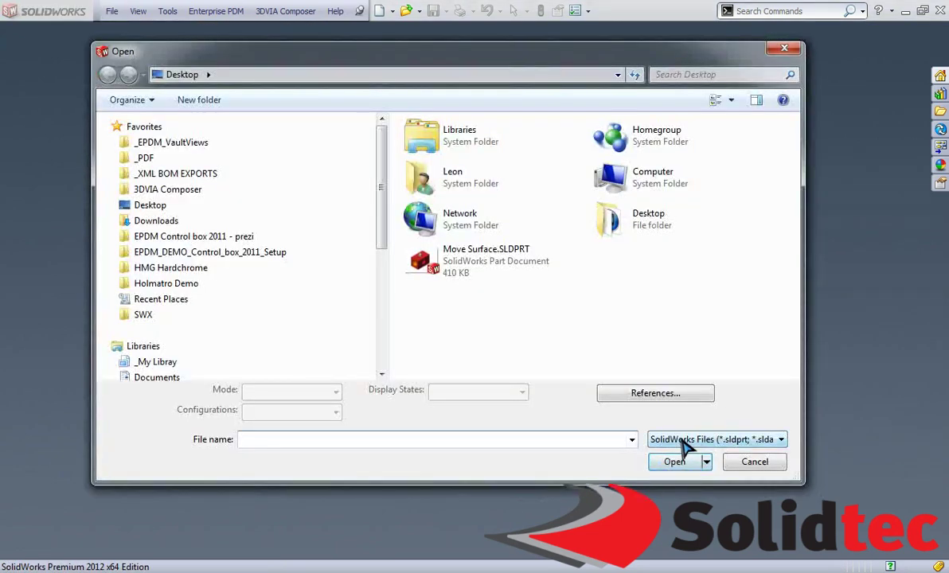
pyautogui.click(683, 442)
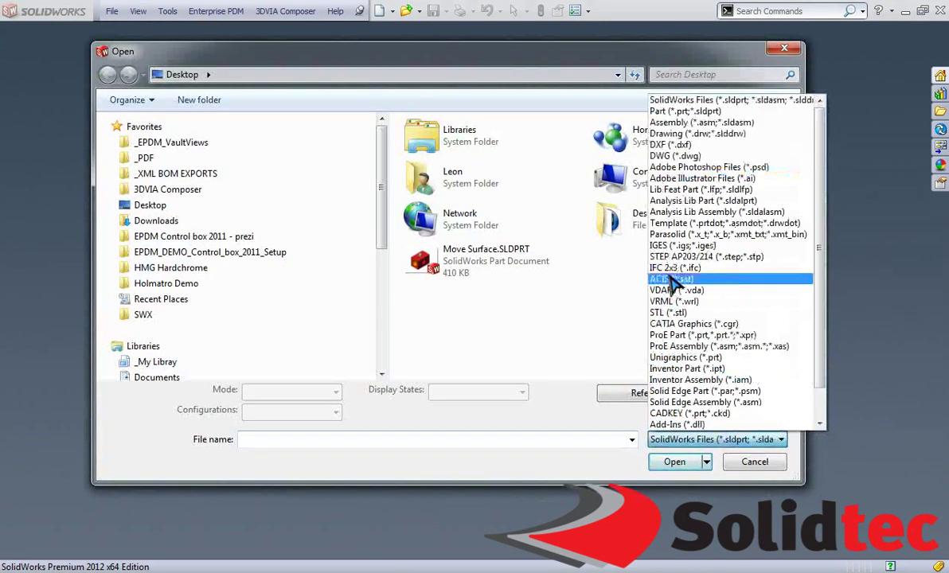
pyautogui.click(673, 235)
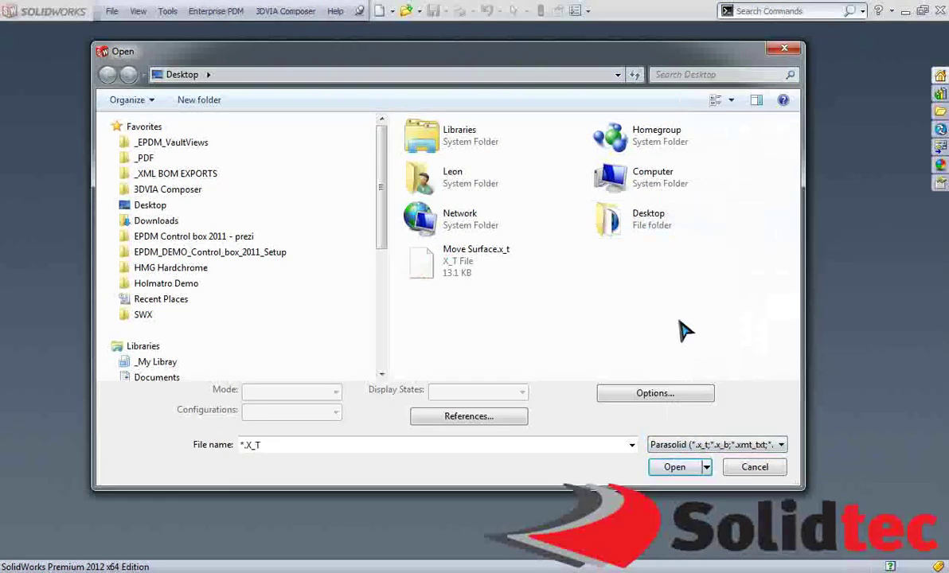
pyautogui.click(439, 267)
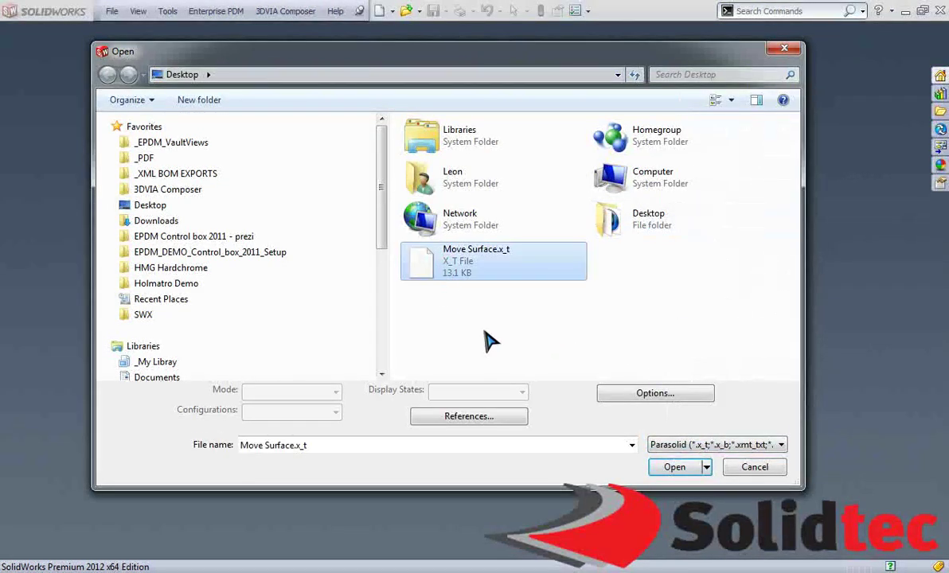
pyautogui.click(672, 467)
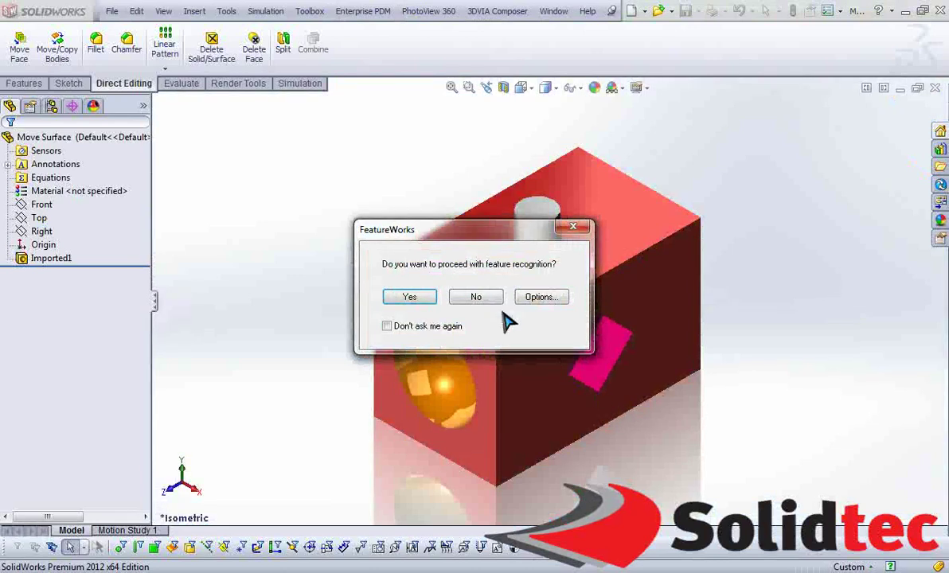
pyautogui.click(476, 297)
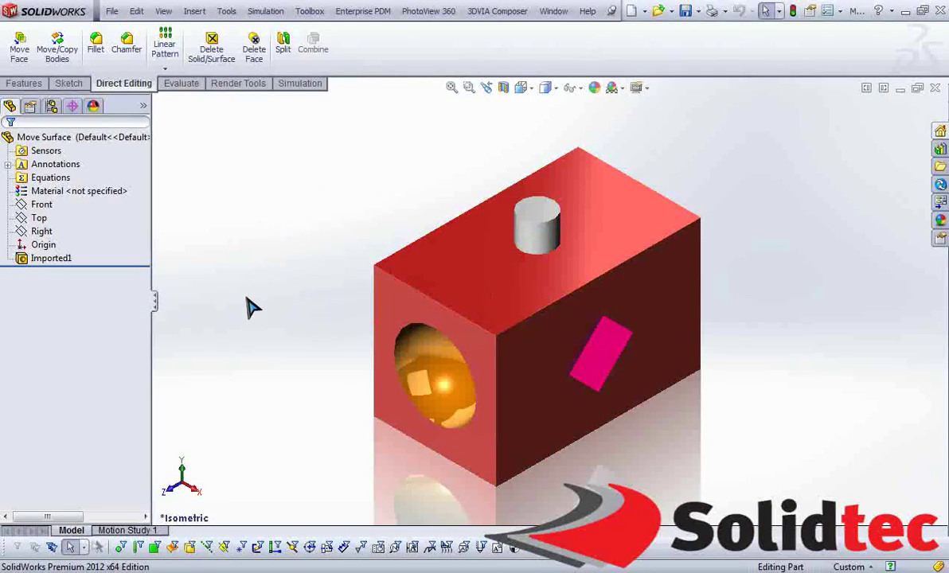
# - Highlight the imported feature in the part to examine which geometry it contains
pyautogui.click(55, 261)
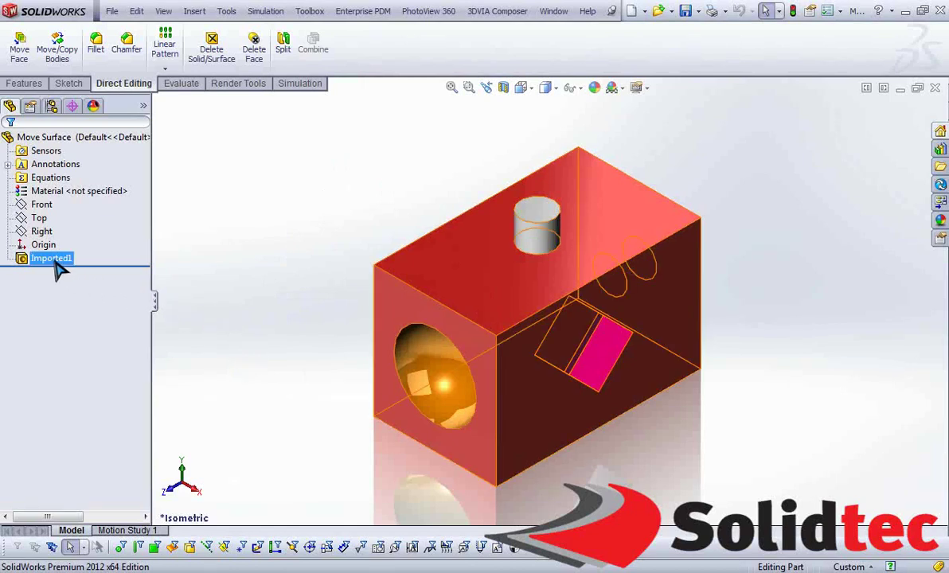
pyautogui.click(56, 162)
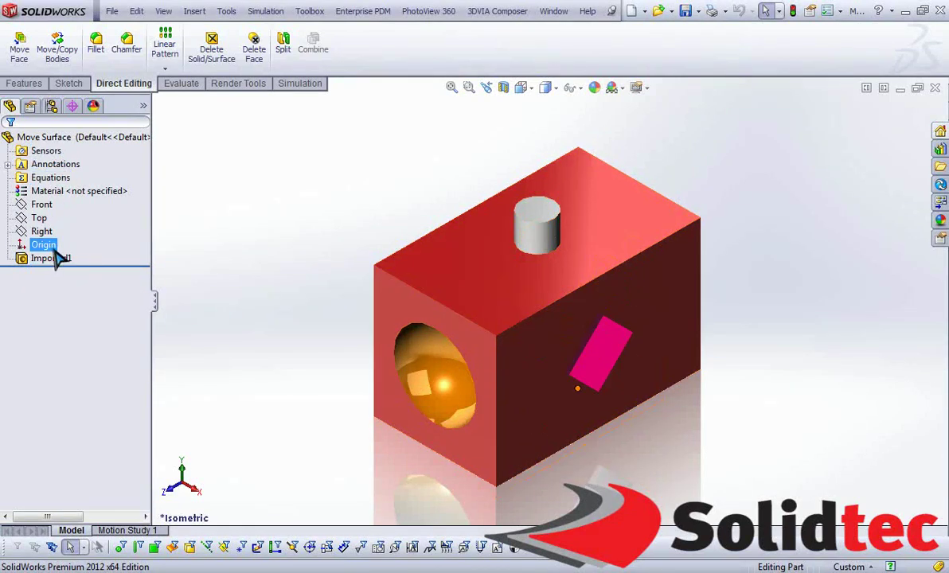
pyautogui.click(52, 260)
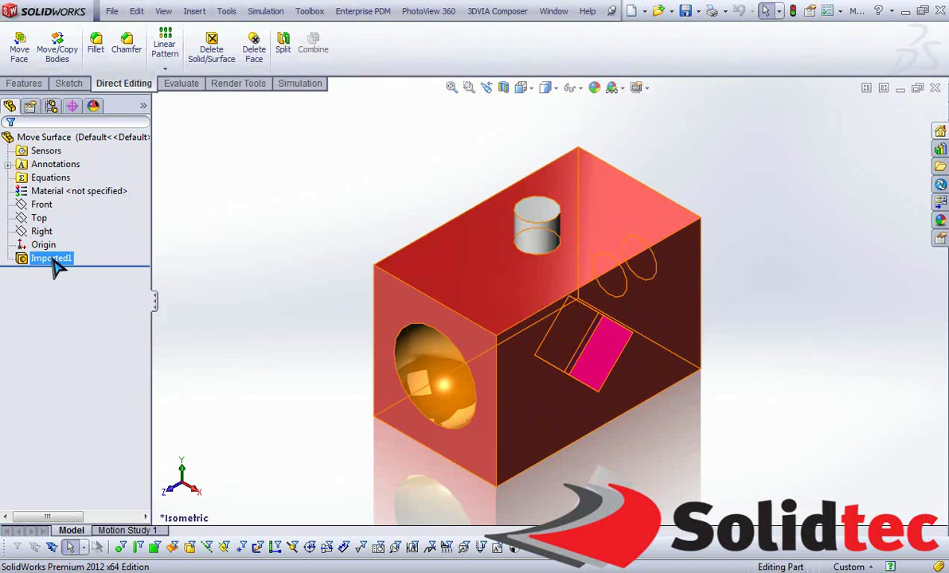
pyautogui.click(287, 190)
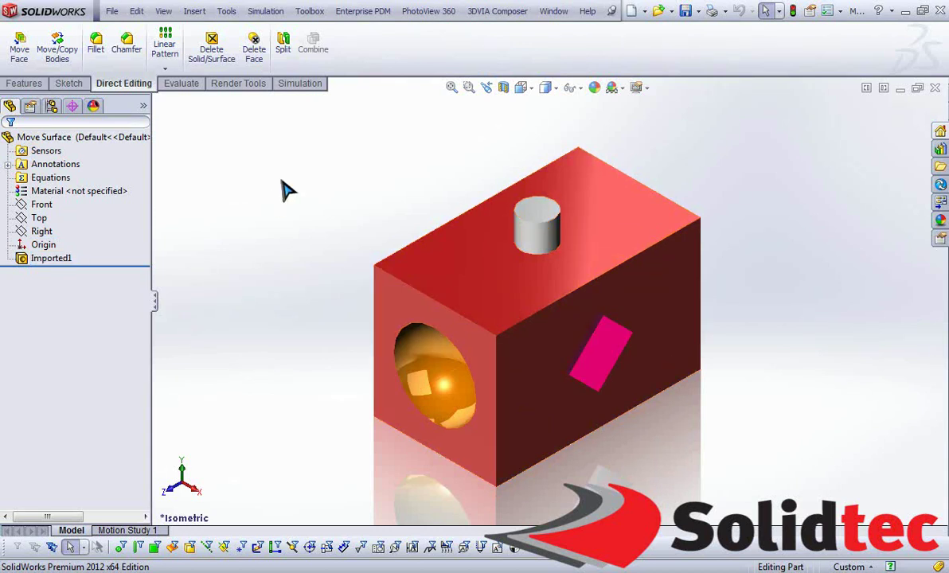
pyautogui.rightClick(140, 91)
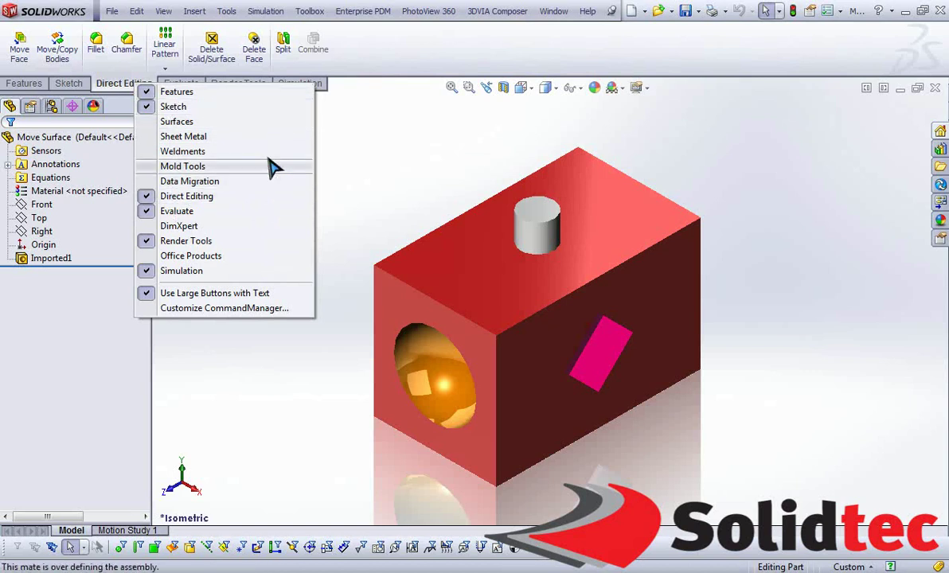
pyautogui.click(408, 137)
# - Start the Move Face command and set it to Rotate
pyautogui.click(196, 13)
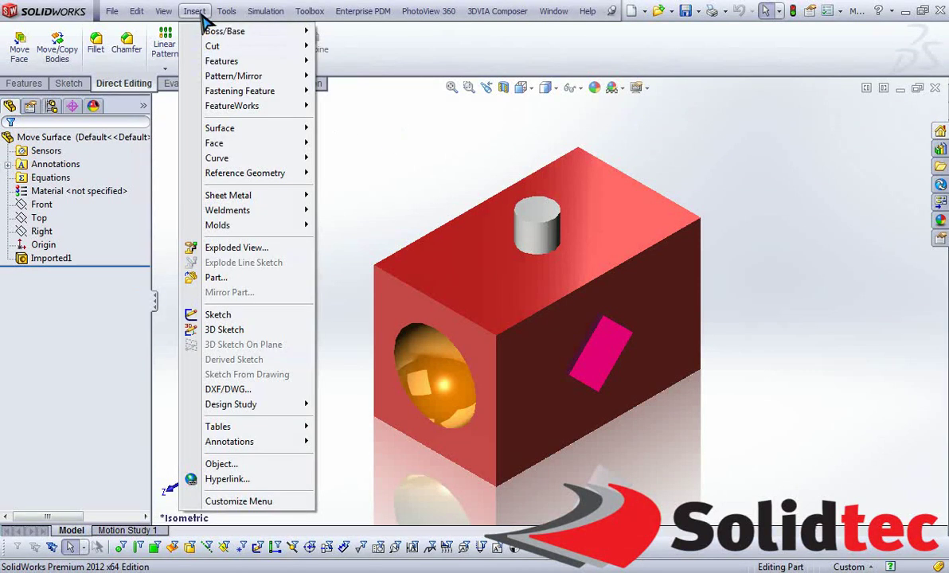
pyautogui.moveTo(215, 144)
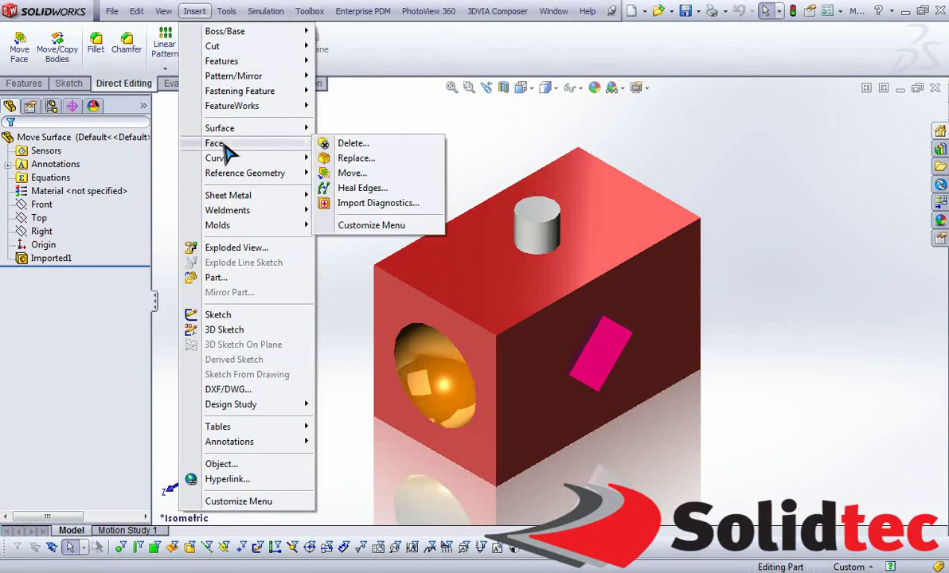
pyautogui.click(351, 175)
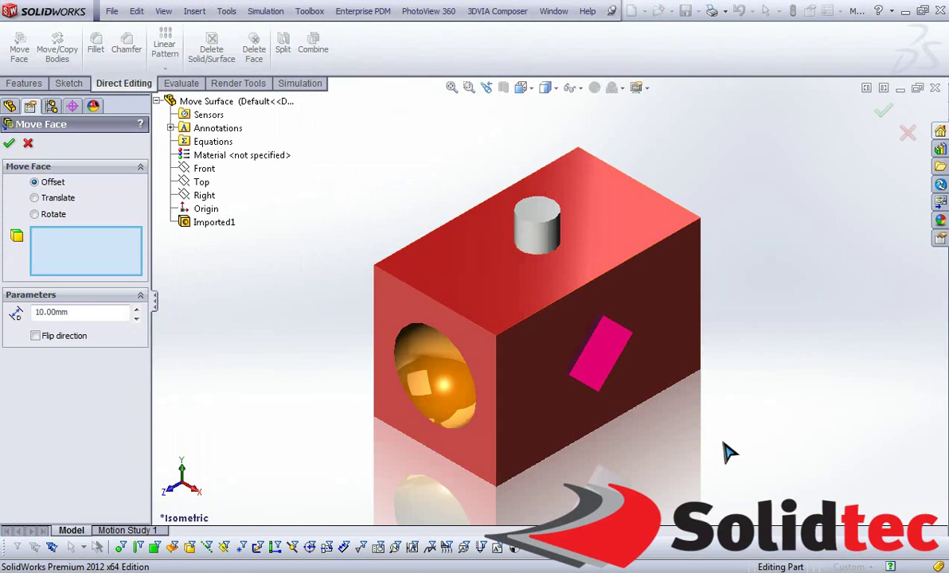
pyautogui.moveTo(729, 452); pyautogui.dragTo(731, 396, button='middle')
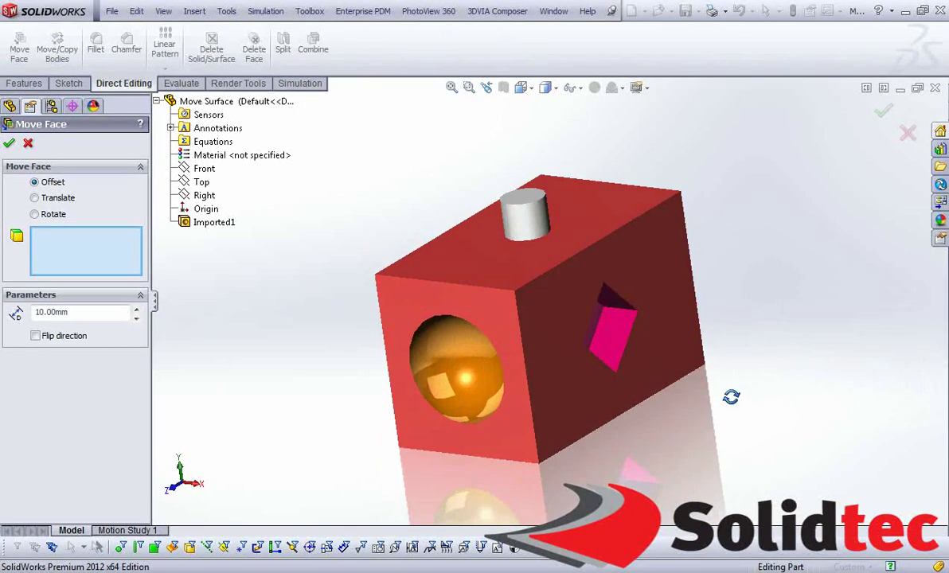
pyautogui.click(48, 199)
pyautogui.click(35, 215)
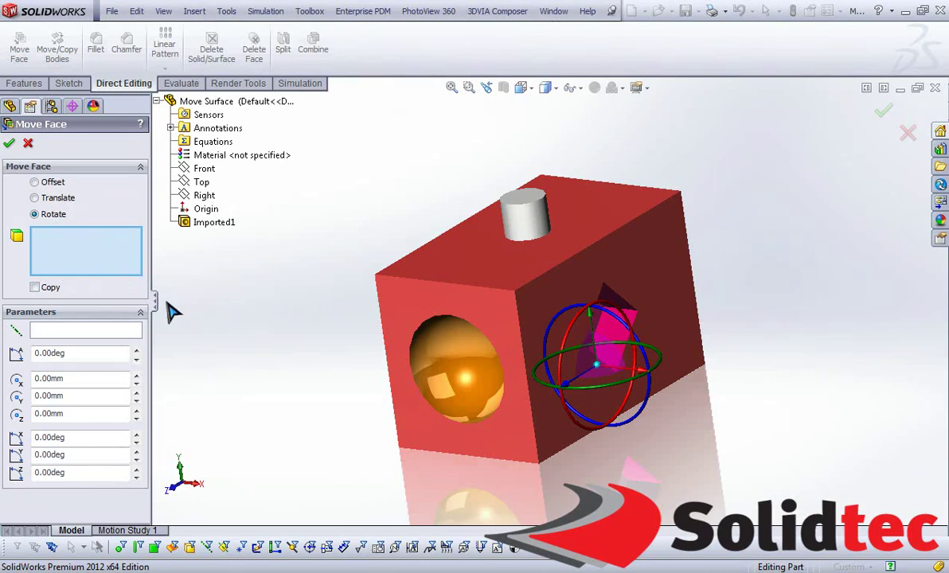
# - Select the four inner side walls of the tilted square pocket as the faces to rotate
pyautogui.moveTo(740, 471); pyautogui.dragTo(701, 460, button='middle')
pyautogui.scroll(5, 607, 344)
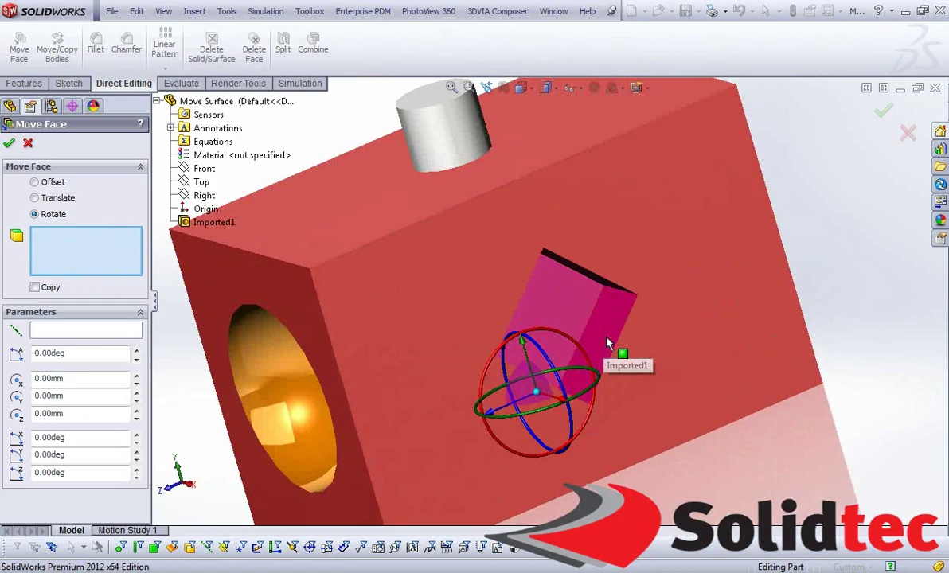
pyautogui.click(609, 328)
pyautogui.moveTo(678, 391); pyautogui.dragTo(683, 333, button='middle')
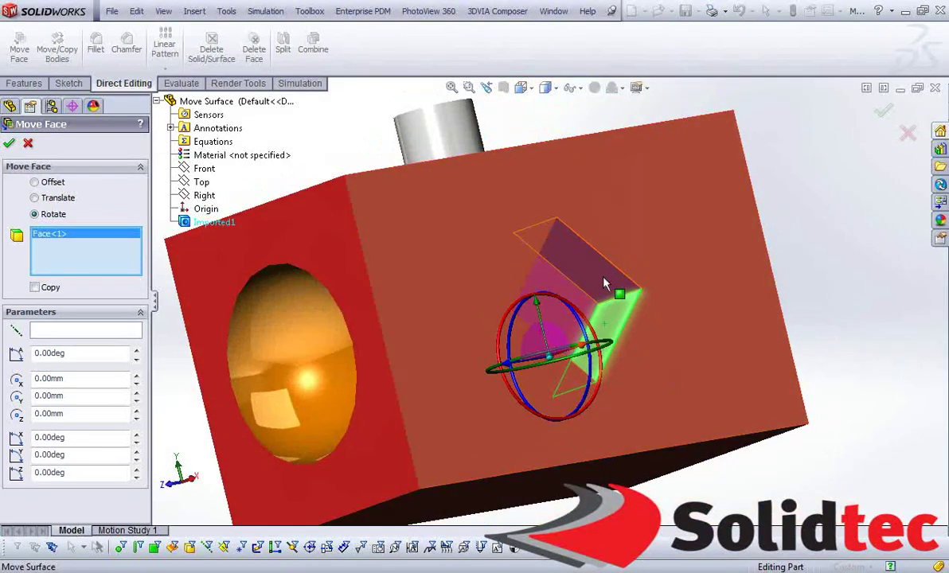
pyautogui.click(606, 284)
pyautogui.moveTo(605, 284); pyautogui.dragTo(418, 305, button='middle')
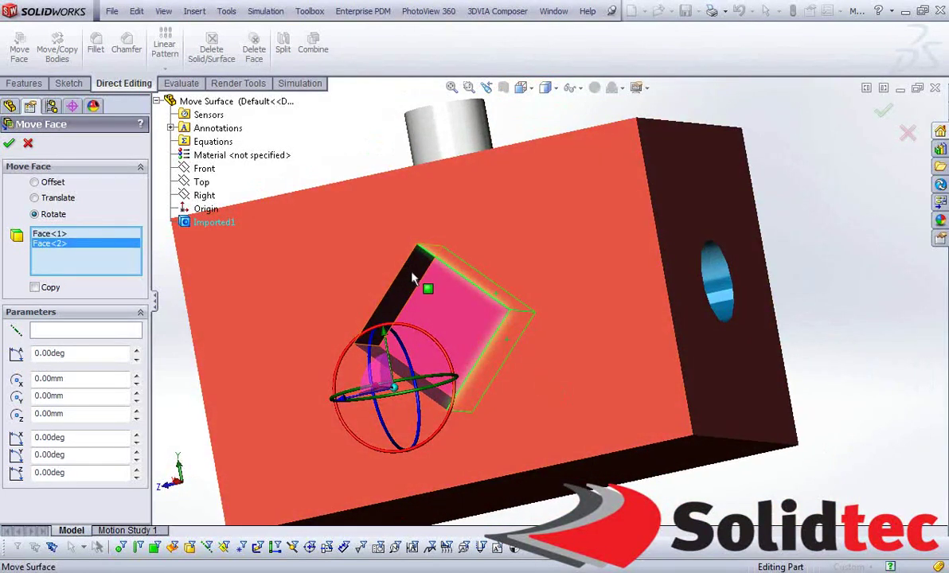
pyautogui.click(390, 288)
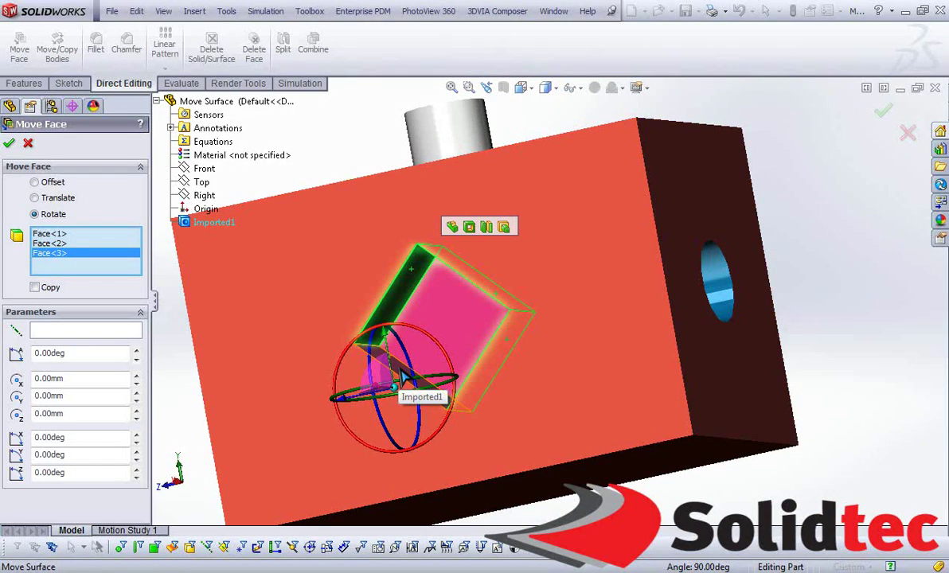
pyautogui.click(402, 381)
pyautogui.moveTo(403, 381); pyautogui.dragTo(670, 485, button='middle')
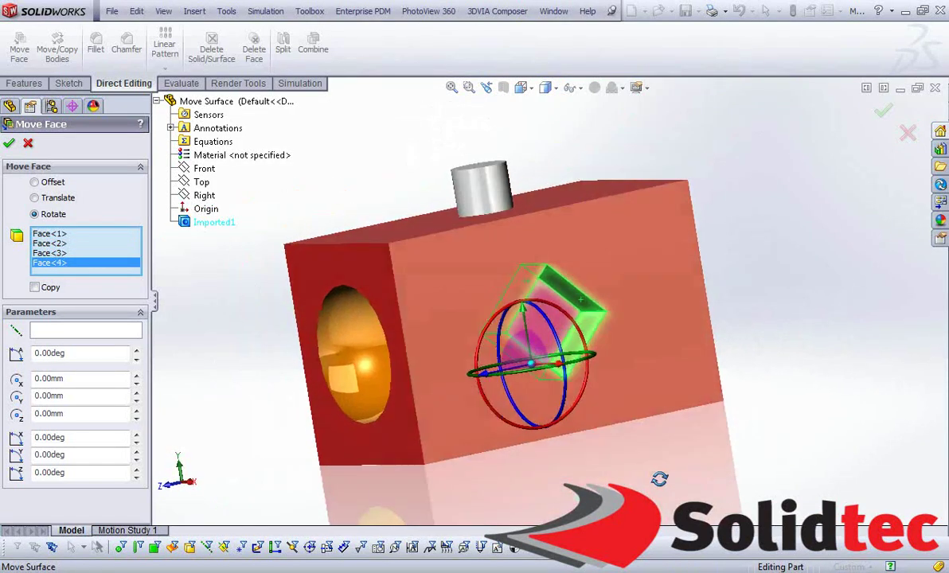
pyautogui.scroll(-3, 518, 368)
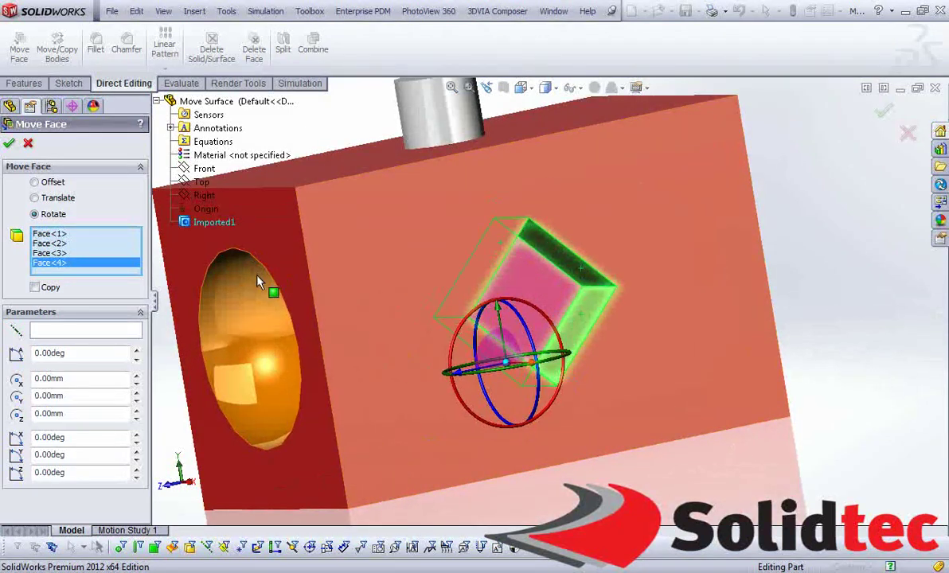
# - Rotate the selected pocket walls about 23.5° around the X axis with the triad
pyautogui.moveTo(709, 452); pyautogui.dragTo(625, 450, button='middle')
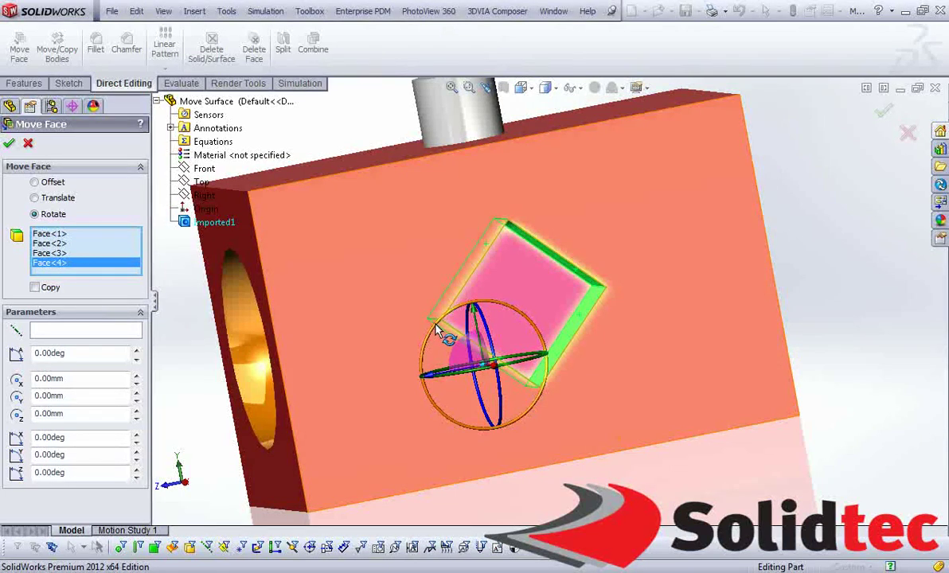
pyautogui.moveTo(437, 330); pyautogui.dragTo(430, 357)
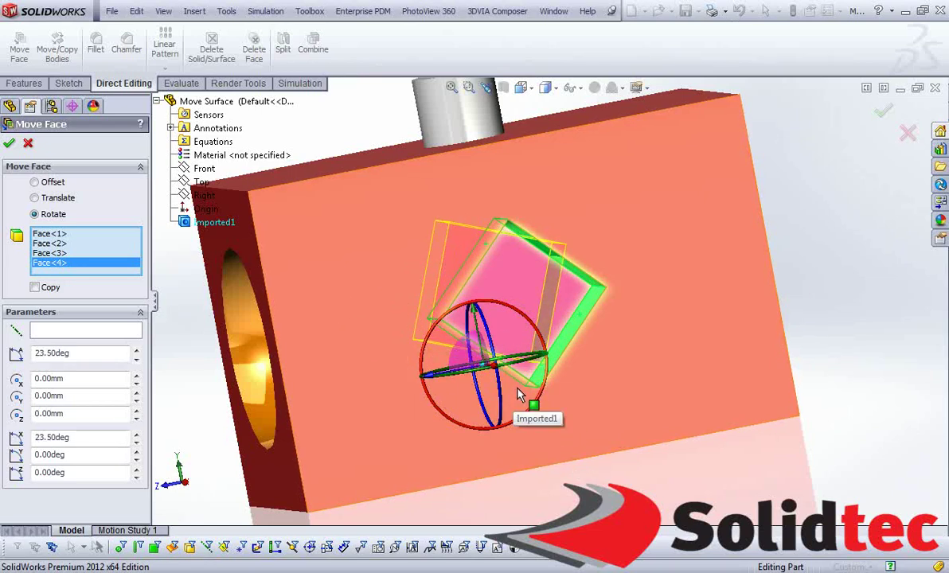
pyautogui.scroll(-2, 518, 394)
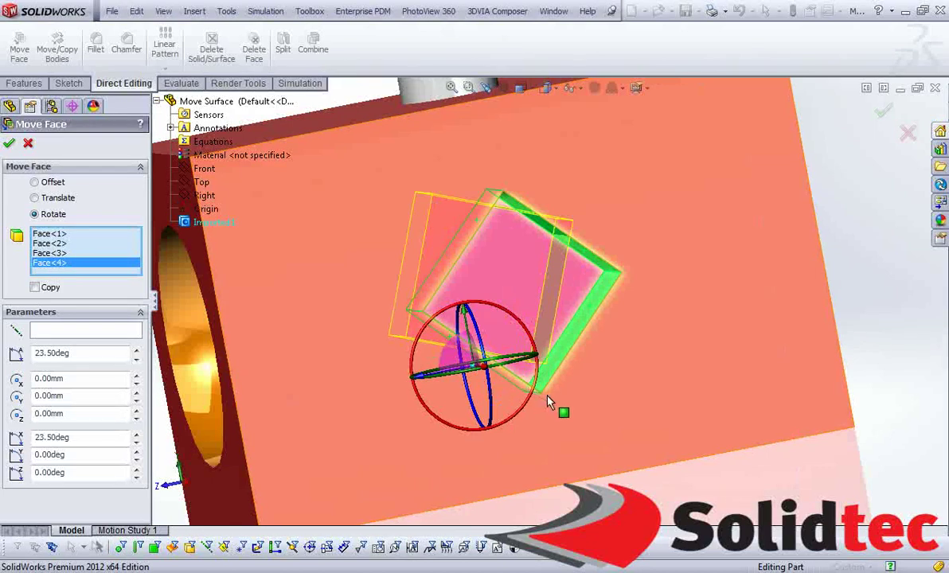
pyautogui.moveTo(548, 402); pyautogui.dragTo(559, 418, button='middle')
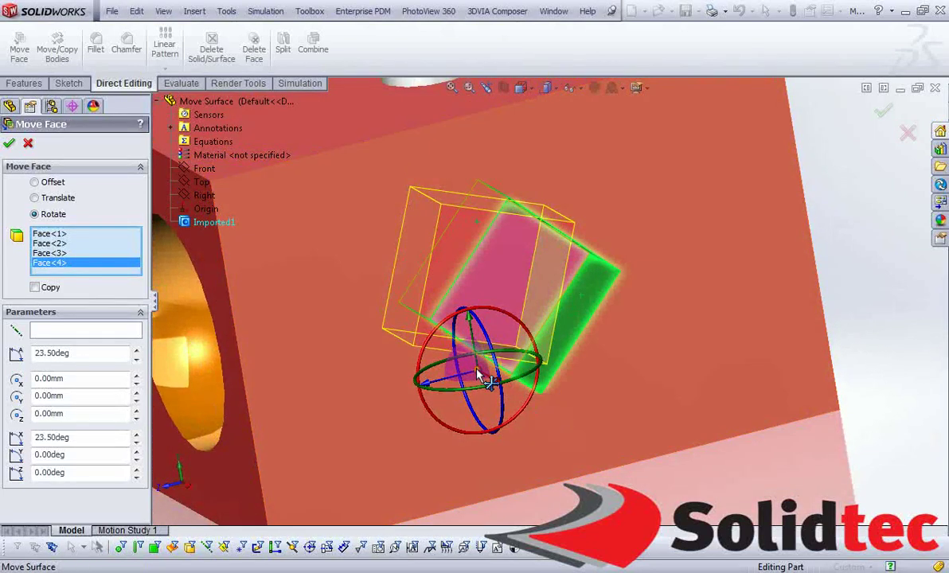
# - Move the rotation origin to the pocket's centre, at about X 0.31 mm, Y 19.62 mm, Z -19.51 mm
pyautogui.moveTo(477, 373); pyautogui.dragTo(519, 287)
pyautogui.scroll(3, 497, 361)
pyautogui.moveTo(497, 361); pyautogui.dragTo(605, 381, button='middle')
pyautogui.moveTo(583, 311)
pyautogui.mouseDown()
pyautogui.moveTo(572, 306)
pyautogui.moveTo(585, 317)
pyautogui.mouseUp()
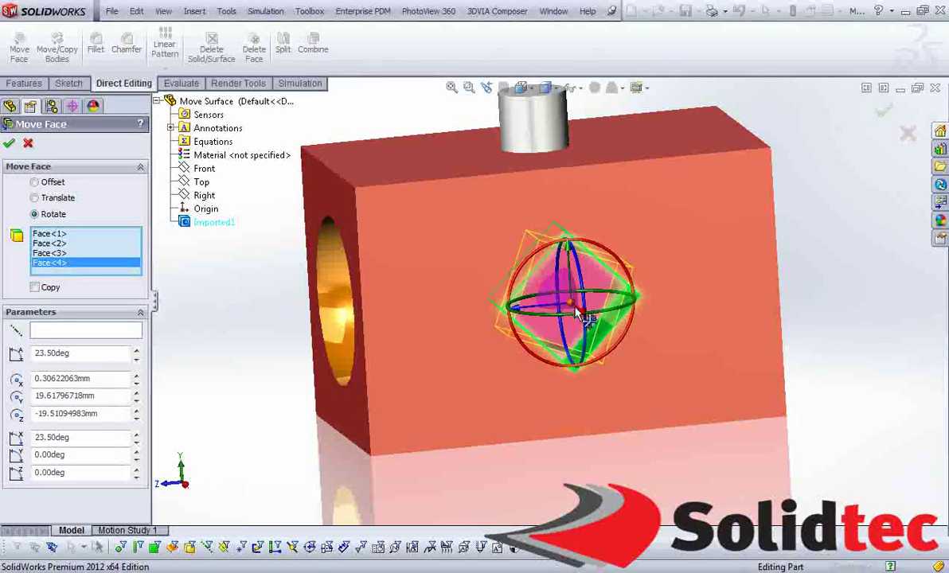
pyautogui.moveTo(603, 462)
pyautogui.mouseDown(button='middle')
pyautogui.moveTo(585, 427)
pyautogui.moveTo(597, 443)
pyautogui.mouseUp(button='middle')
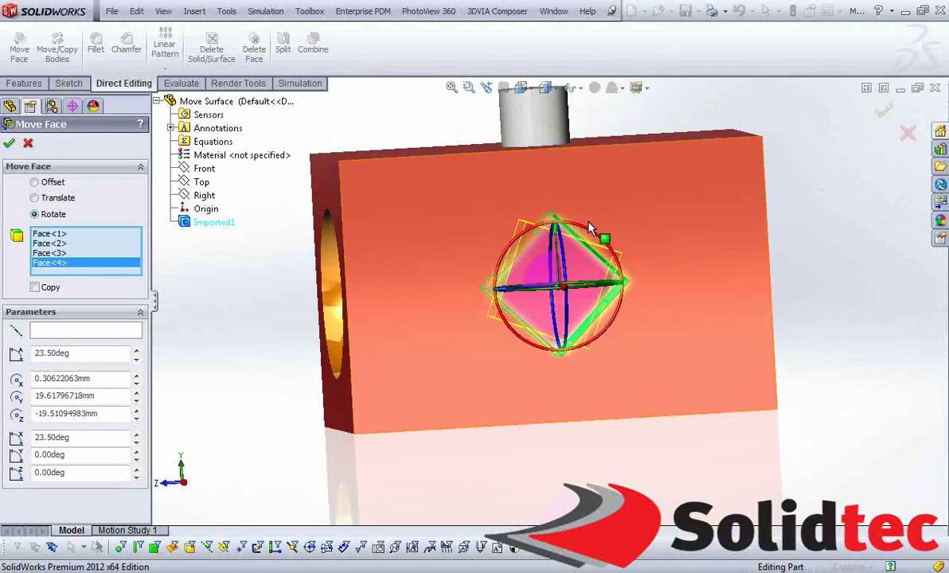
# - Increase the pocket walls' rotation around the X axis to 43° and apply the face move
pyautogui.moveTo(589, 229); pyautogui.dragTo(548, 222)
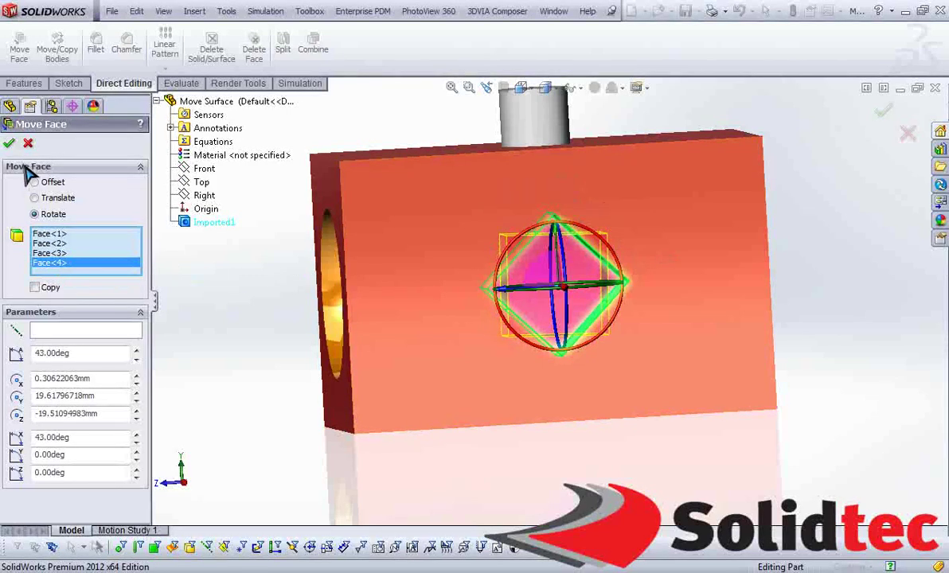
pyautogui.click(10, 143)
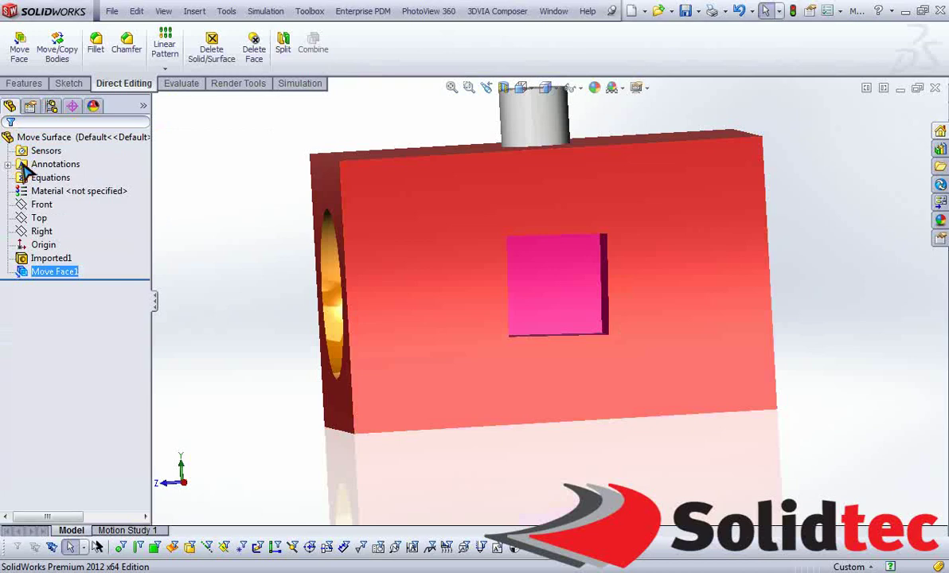
pyautogui.scroll(2, 613, 445)
pyautogui.moveTo(596, 440); pyautogui.dragTo(636, 456, button='middle')
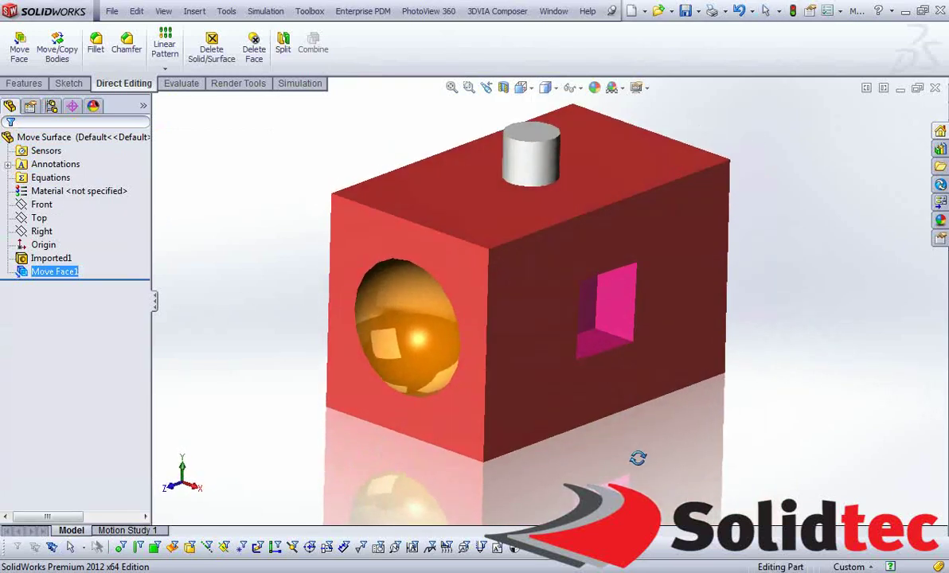
# - Set up a translating face move for the white boss's cylindrical face, using the block's end face with the spherical recess as direction
pyautogui.click(19, 49)
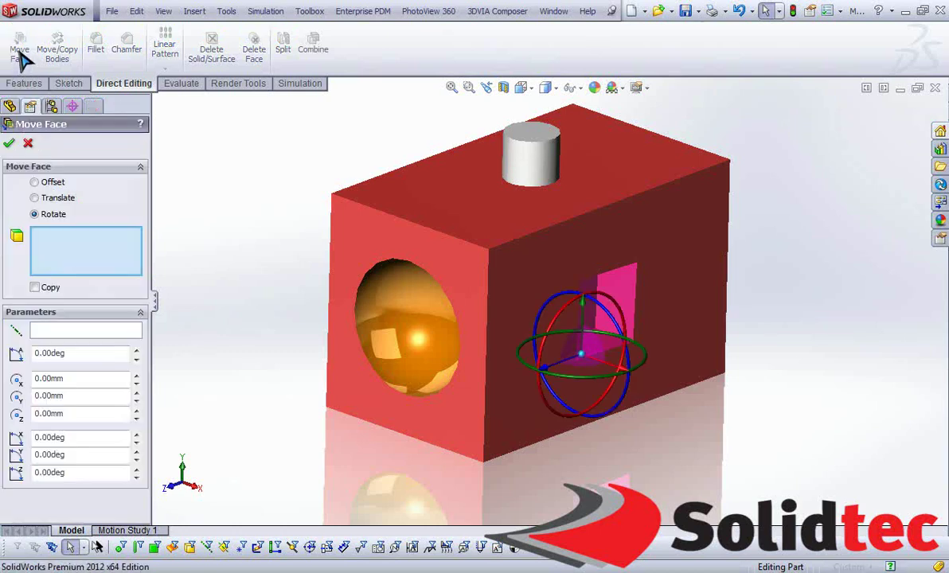
pyautogui.click(35, 198)
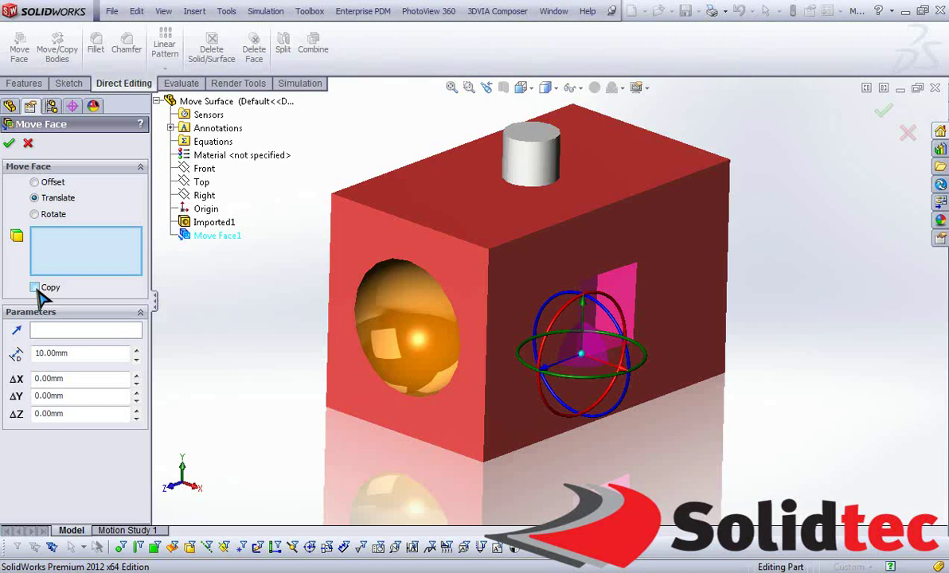
pyautogui.click(533, 159)
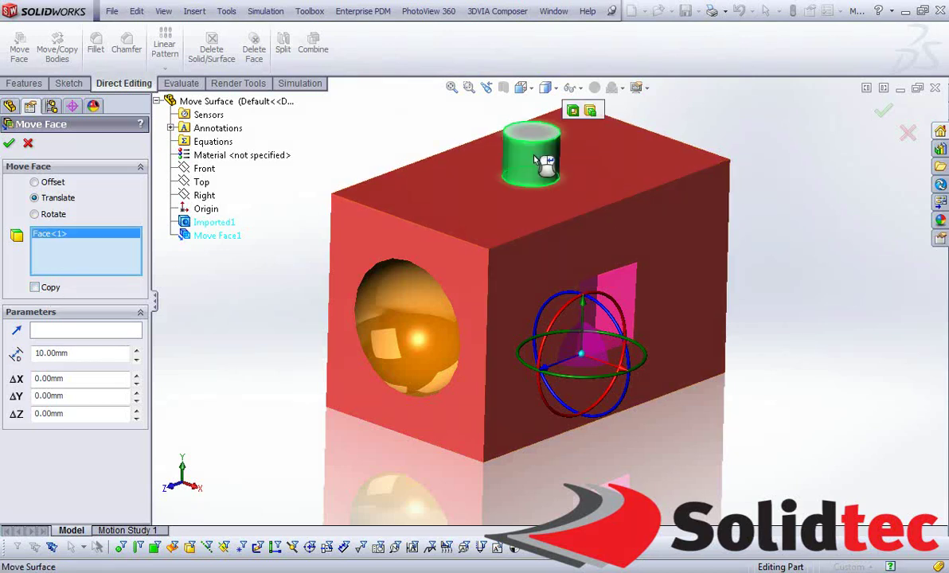
pyautogui.click(58, 331)
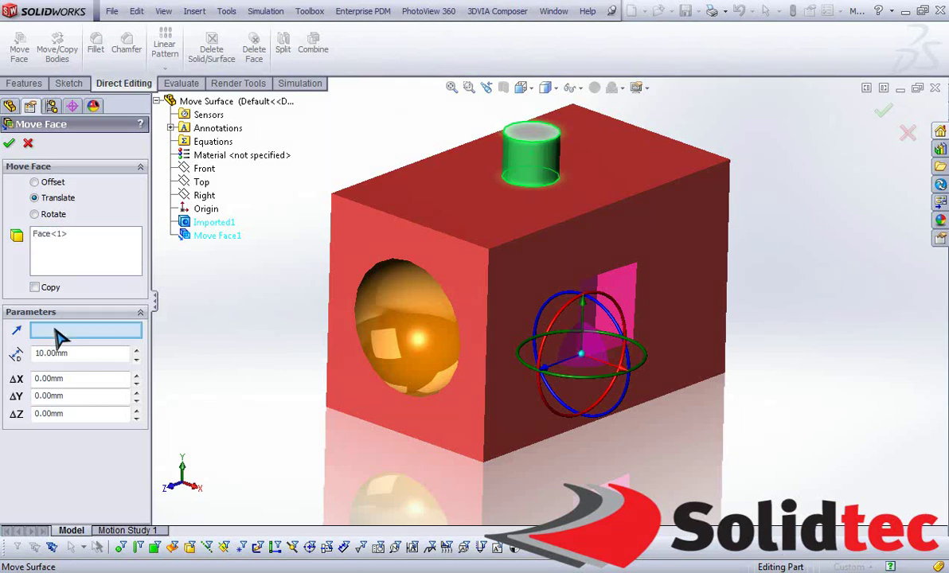
pyautogui.click(379, 231)
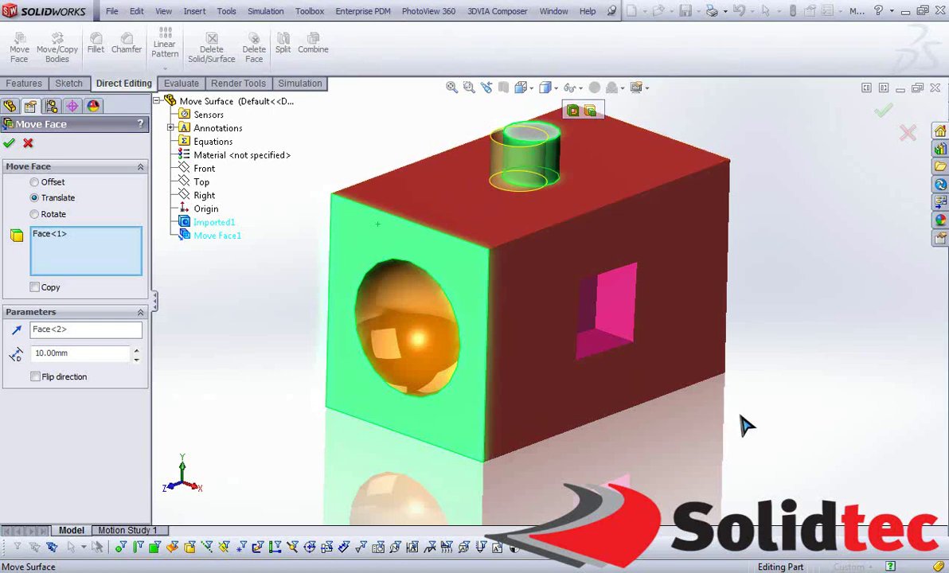
pyautogui.moveTo(744, 423); pyautogui.dragTo(732, 446, button='middle')
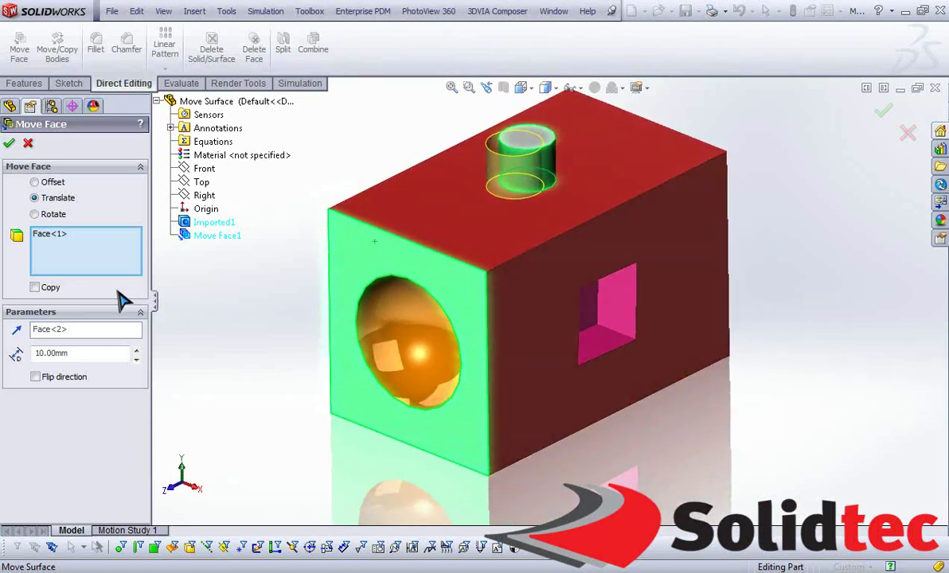
# - Set the boss's translation distance to 60 mm and apply the face move
pyautogui.click(136, 352)
pyautogui.click(137, 352)
pyautogui.click(136, 352)
pyautogui.click(137, 352)
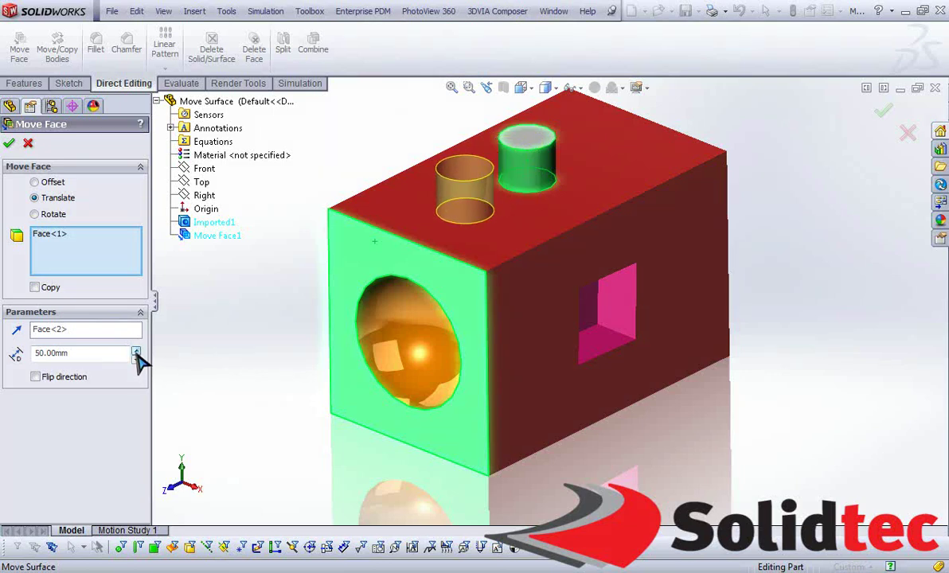
pyautogui.click(136, 352)
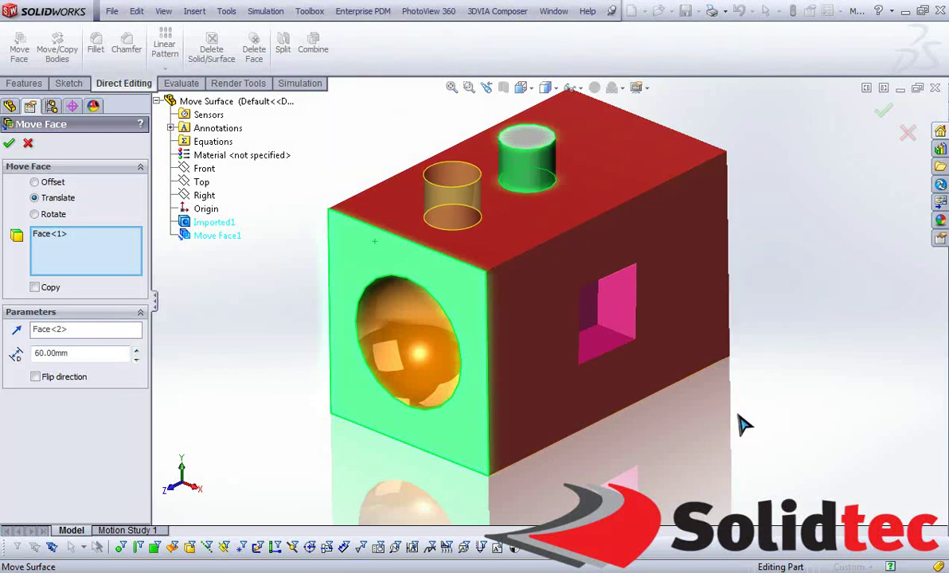
pyautogui.moveTo(742, 423); pyautogui.dragTo(728, 425, button='middle')
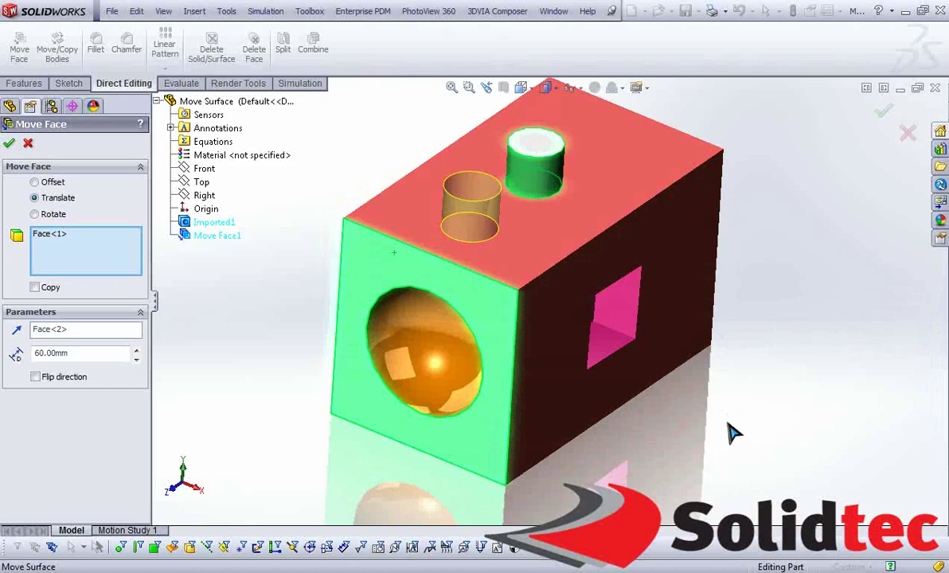
pyautogui.click(10, 145)
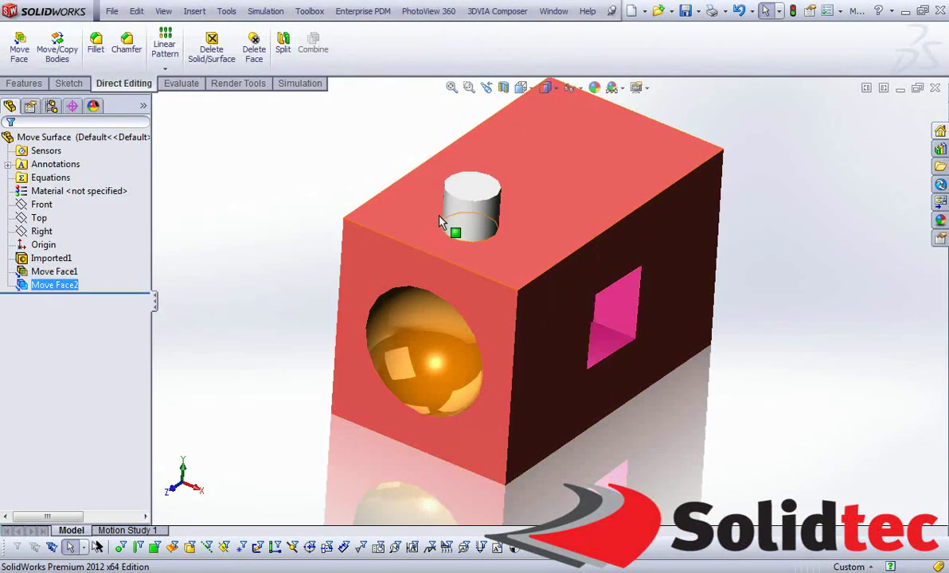
# - Edit the boss's face move to translate a copy of the cylindrical face and keep the original boss
pyautogui.rightClick(52, 287)
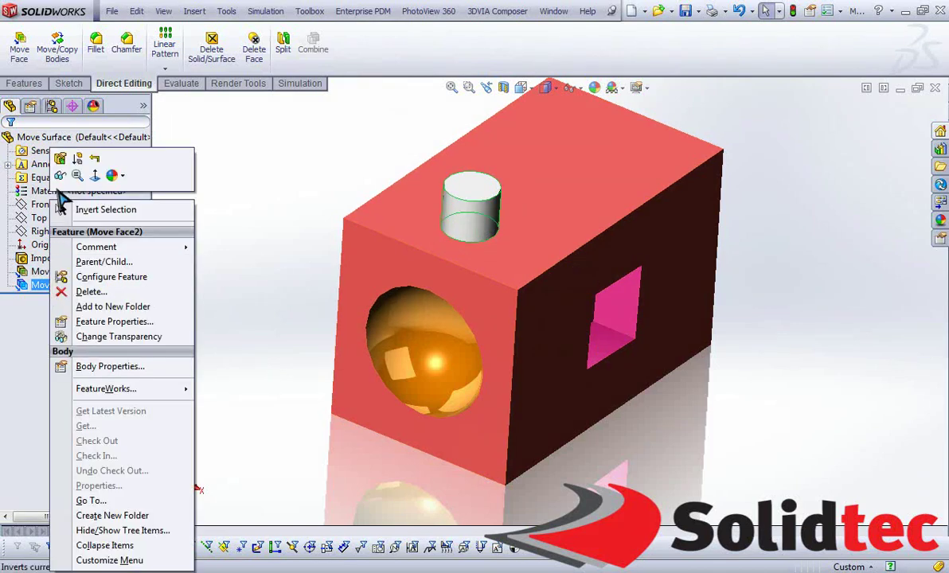
pyautogui.click(64, 160)
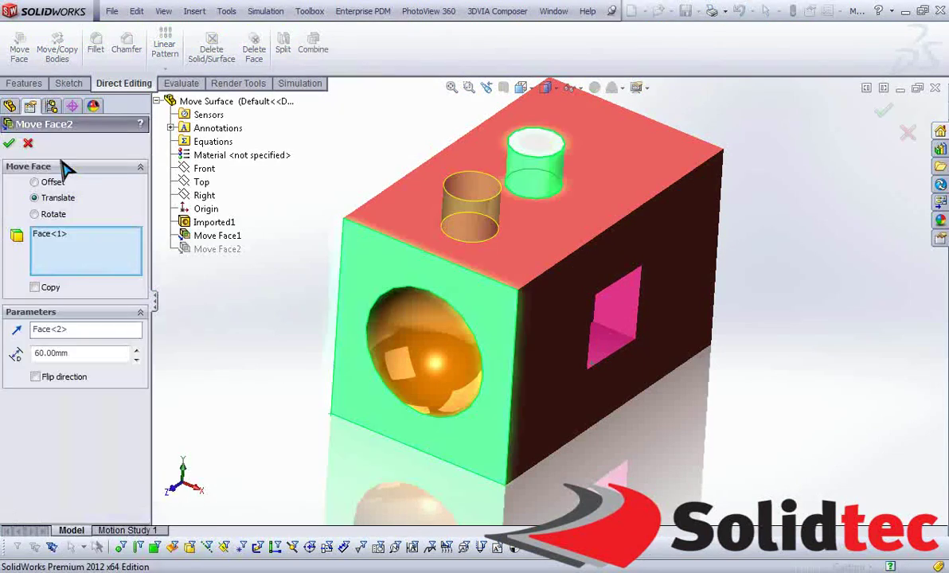
pyautogui.click(35, 288)
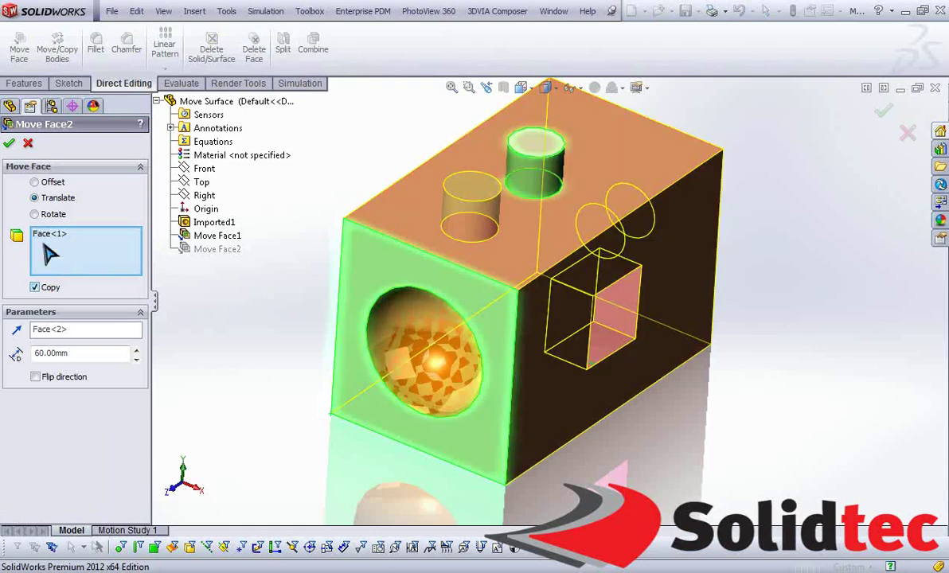
pyautogui.click(11, 145)
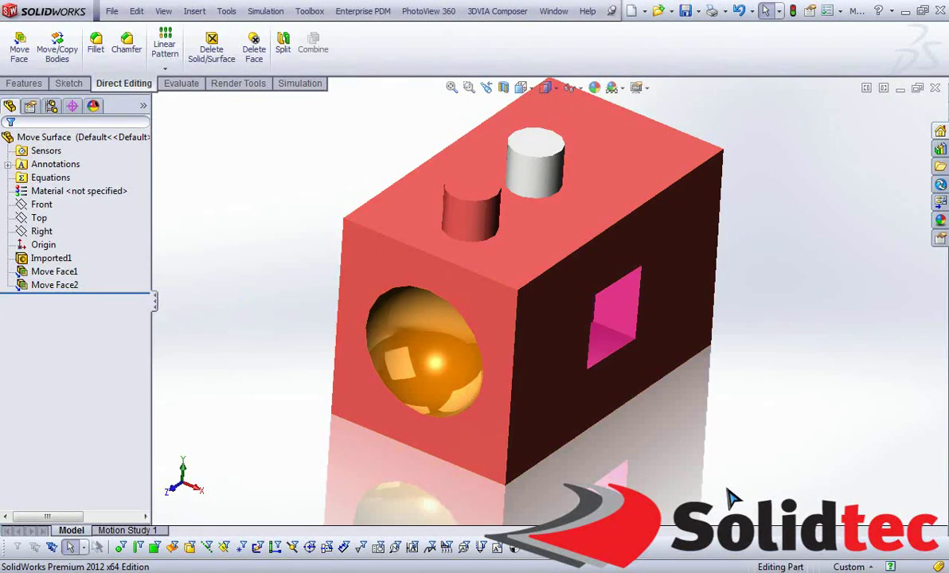
pyautogui.moveTo(728, 495); pyautogui.dragTo(680, 446, button='middle')
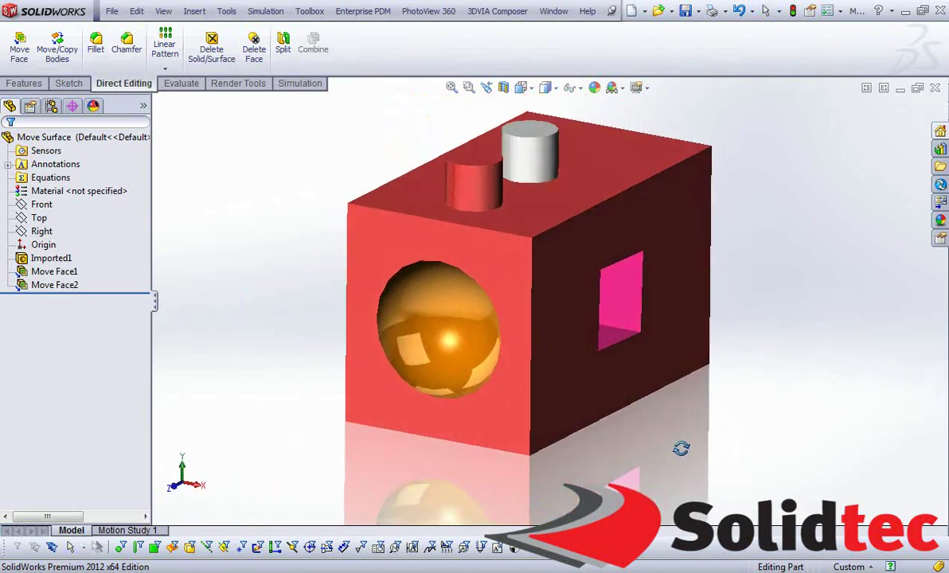
# - Set up an offset face move on the orange spherical recess with a distance of 20 mm
pyautogui.click(22, 53)
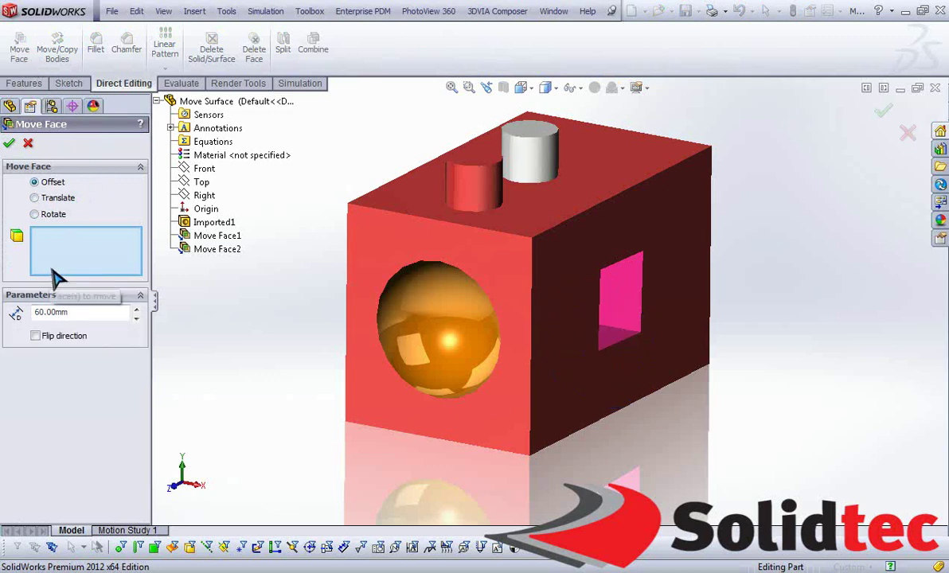
pyautogui.moveTo(290, 392)
pyautogui.mouseDown(button='middle')
pyautogui.moveTo(271, 378)
pyautogui.moveTo(295, 386)
pyautogui.mouseUp(button='middle')
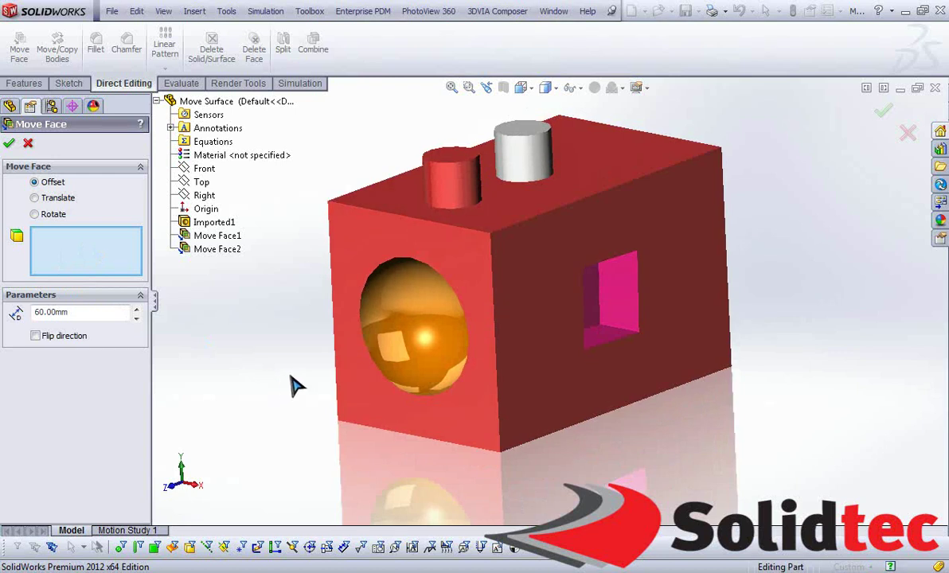
pyautogui.click(430, 338)
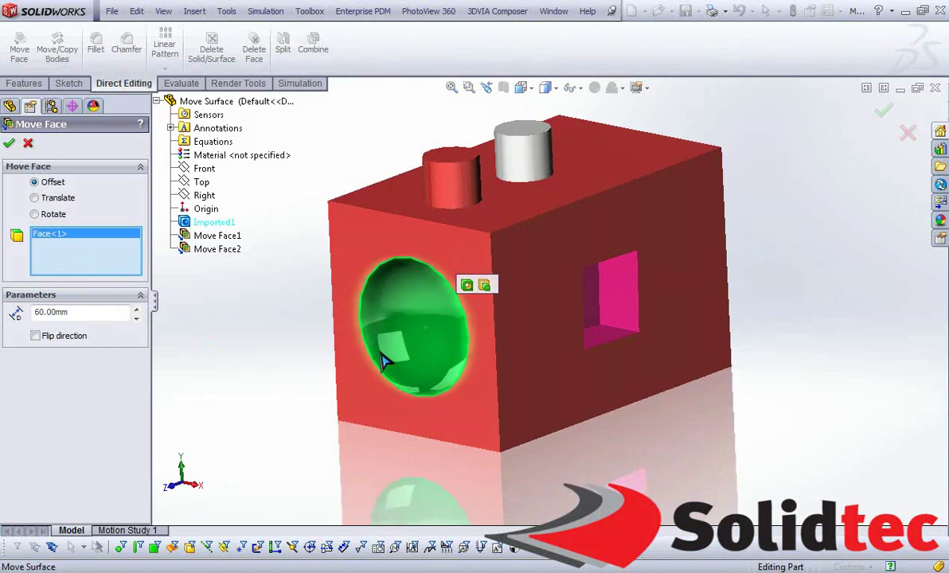
pyautogui.click(136, 319)
pyautogui.click(137, 319)
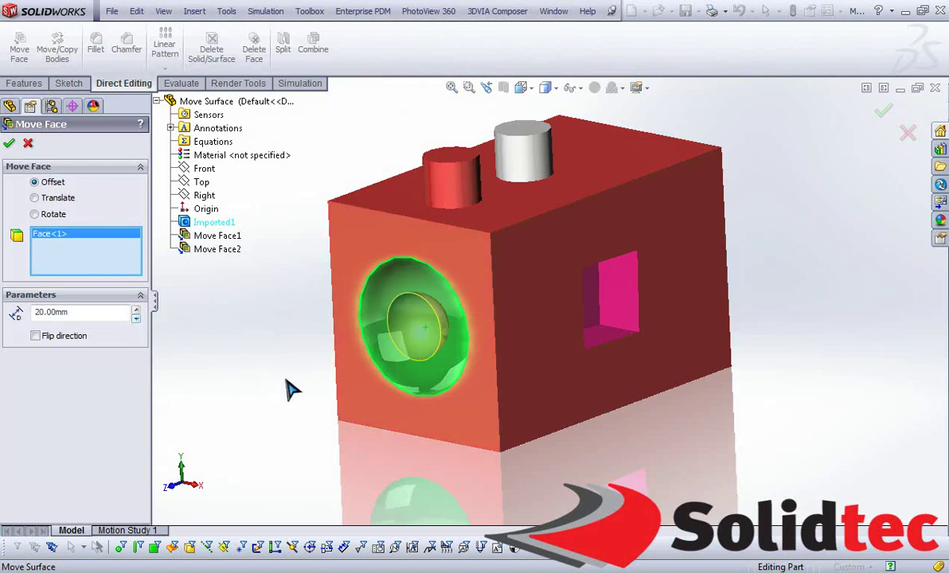
# - Preview the recess's offset in the flipped direction, and apply the face move in the original direction
pyautogui.moveTo(333, 454)
pyautogui.mouseDown(button='middle')
pyautogui.moveTo(293, 447)
pyautogui.moveTo(325, 441)
pyautogui.mouseUp(button='middle')
pyautogui.scroll(-3, 426, 334)
pyautogui.scroll(-2, 426, 334)
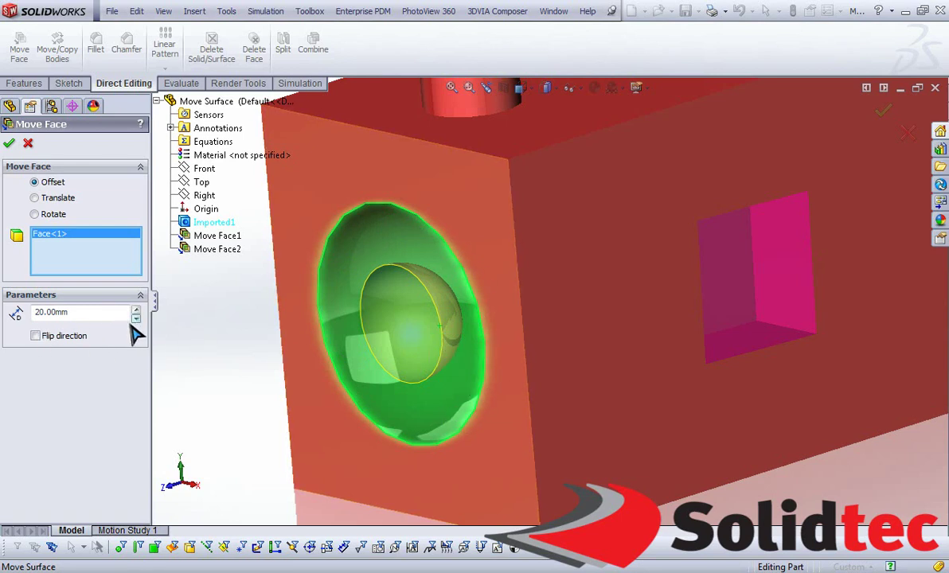
pyautogui.click(36, 336)
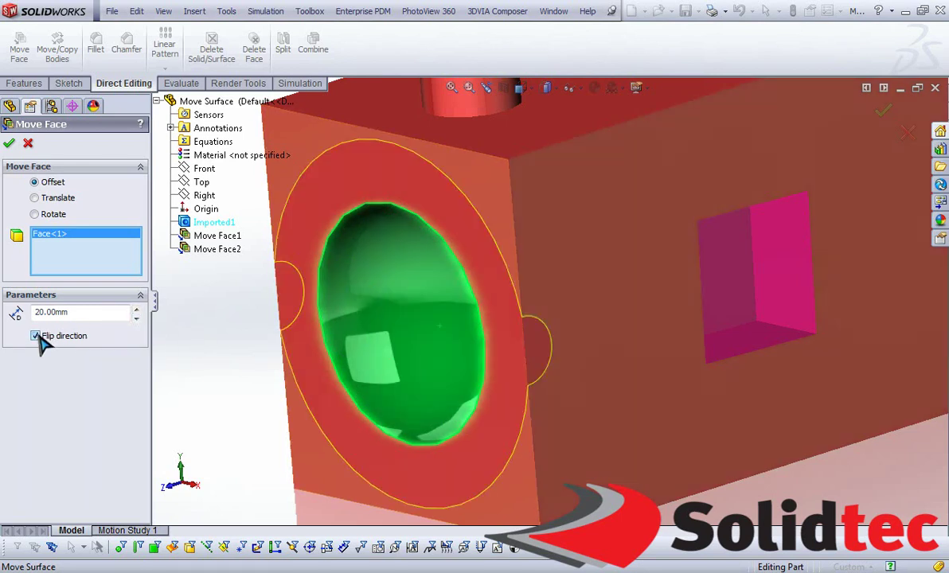
pyautogui.click(37, 336)
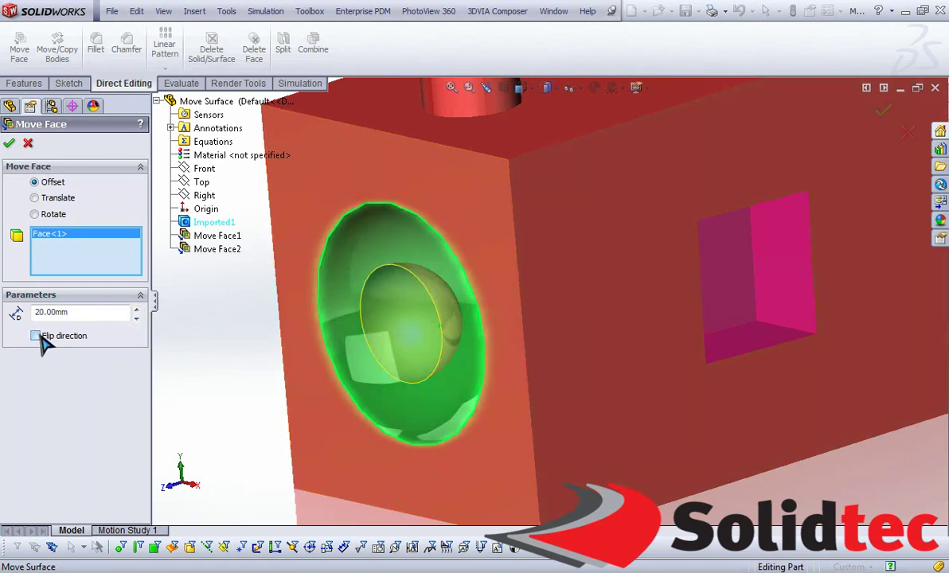
pyautogui.click(9, 145)
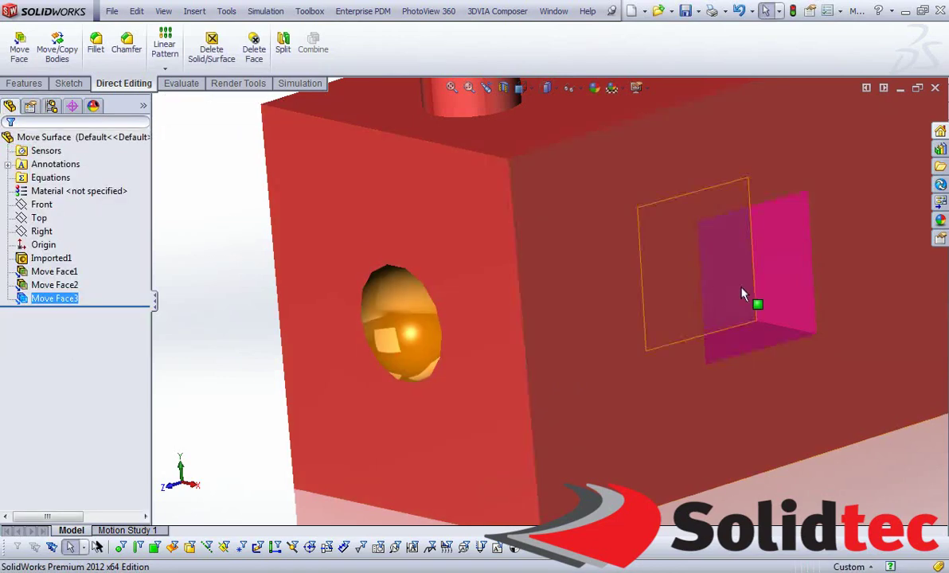
pyautogui.press('f')
pyautogui.moveTo(758, 435); pyautogui.dragTo(818, 399, button='right')
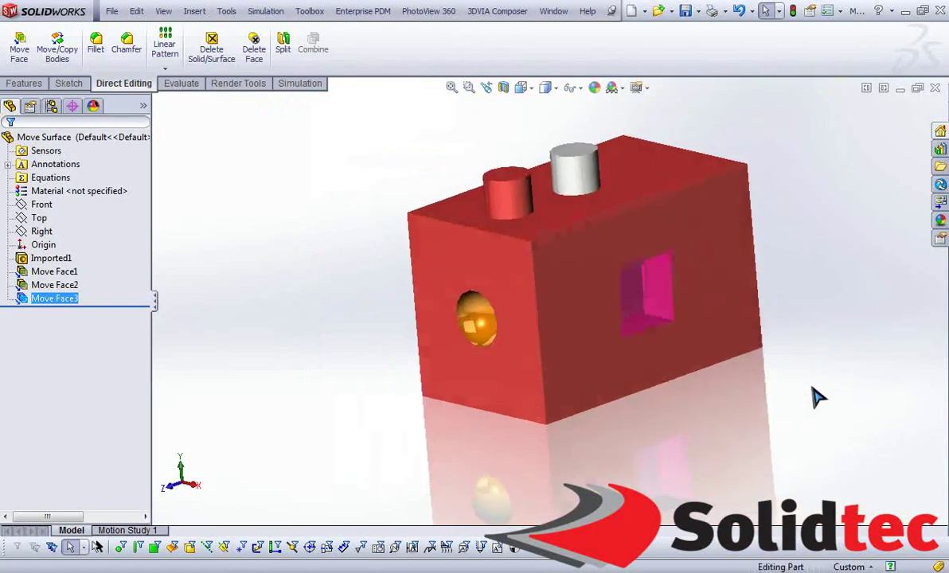